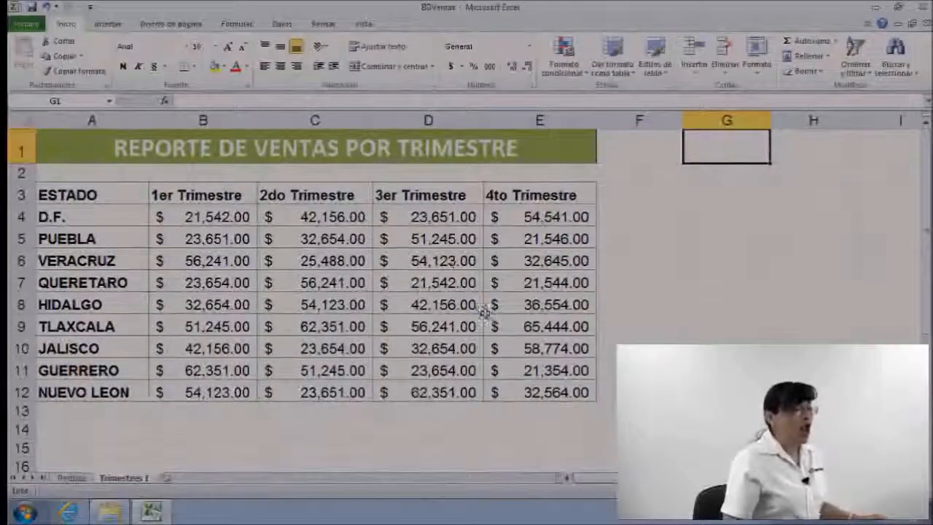
Create a greater-than highlight rule for the 1er Trimestre sales in B4:B12 with a threshold of 50000.
left_click_drag(218, 215, 207, 387)
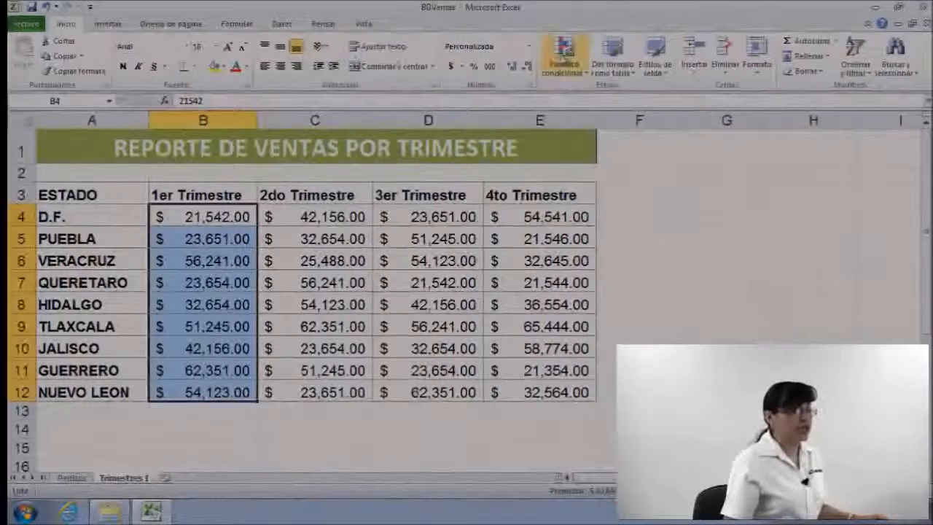
left_click(579, 74)
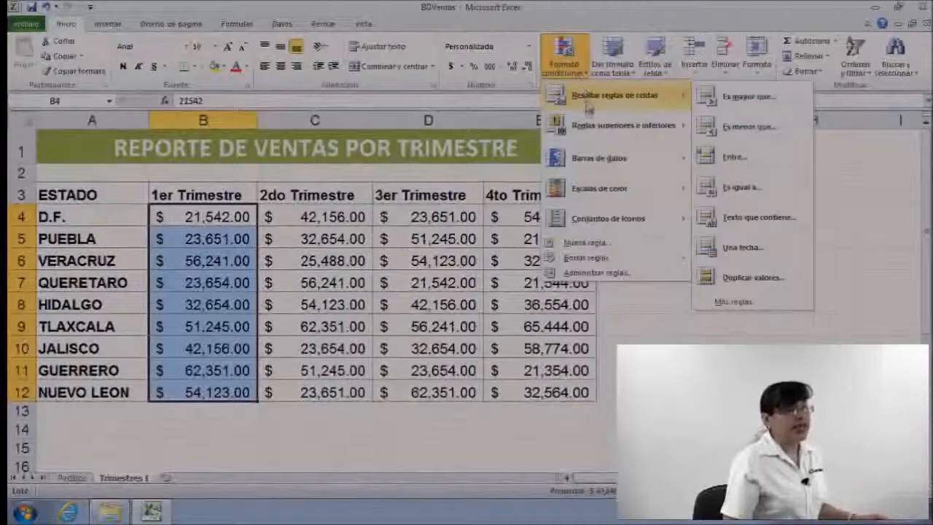
mouse_move(586, 121)
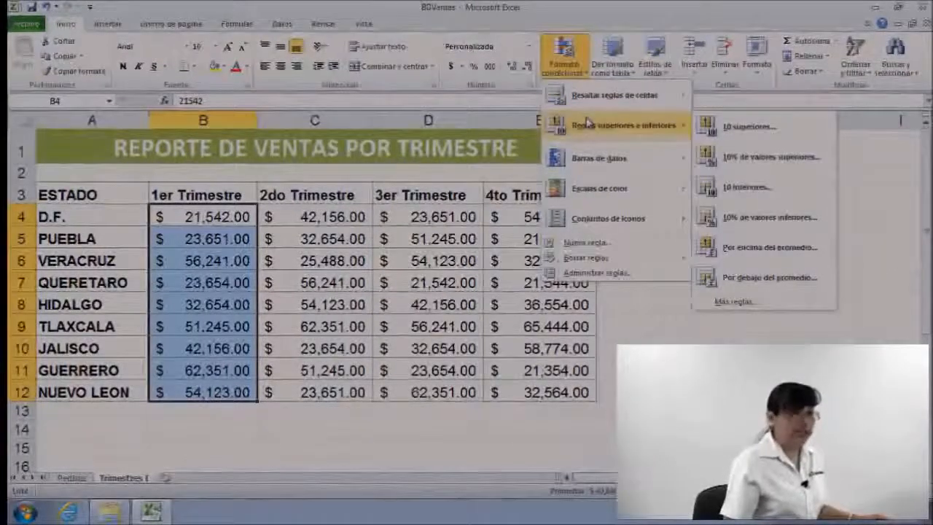
mouse_move(590, 102)
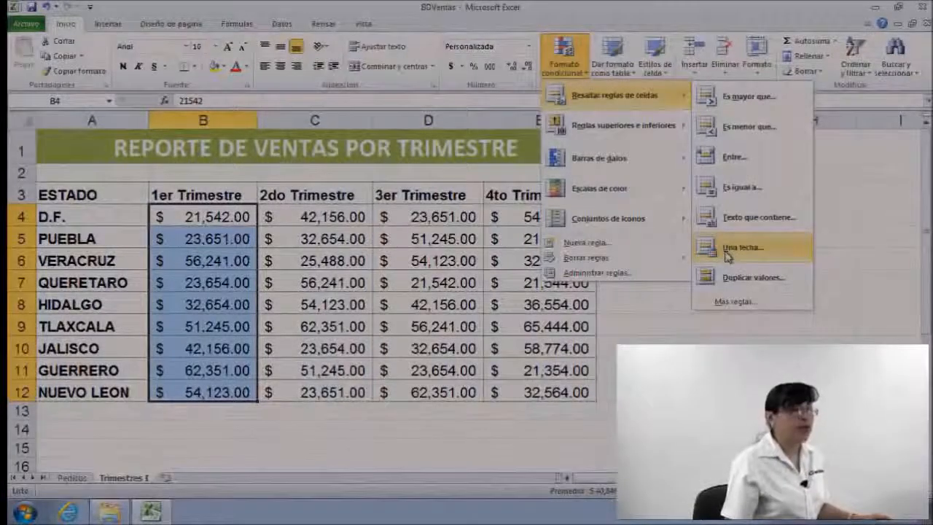
left_click(758, 101)
left_click_drag(698, 123, 610, 115)
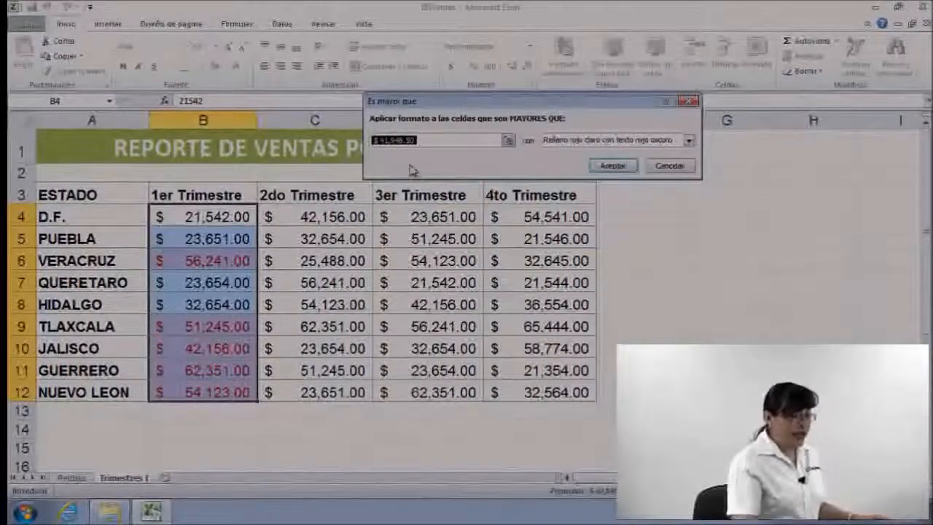
key("BackSpace")
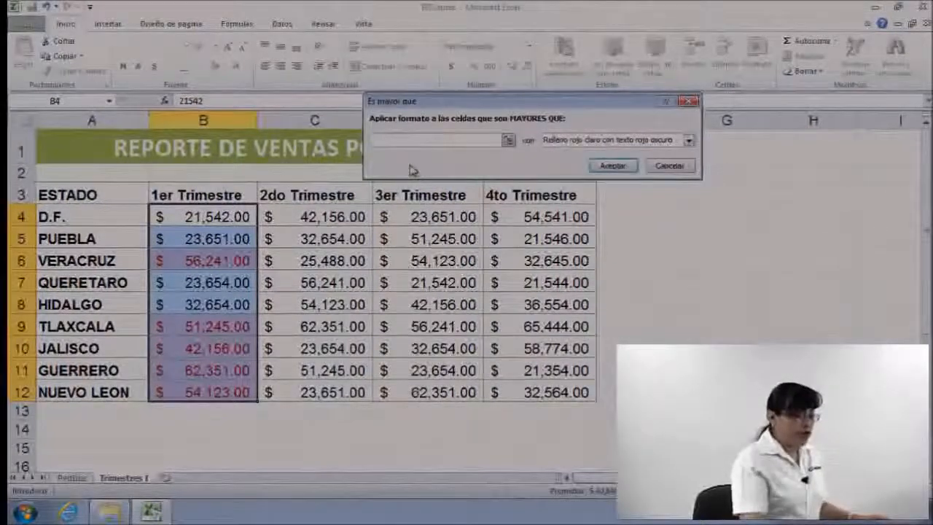
type("5")
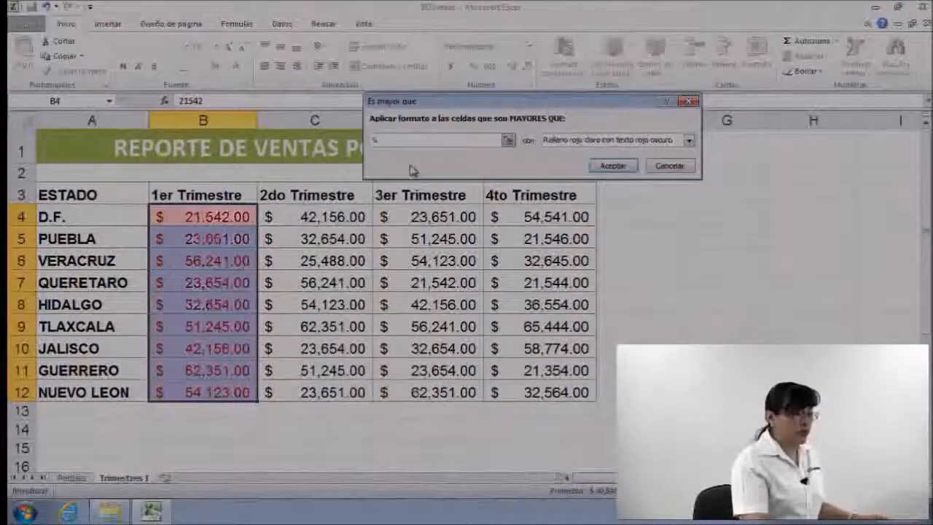
type("0000")
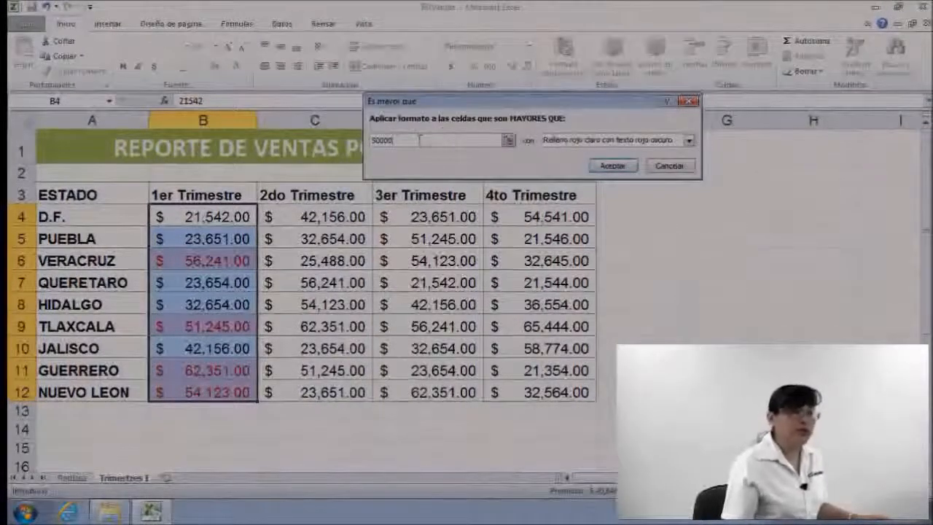
Give the greater-than rule green fill with dark green text and apply it to the 1er Trimestre sales.
left_click(688, 140)
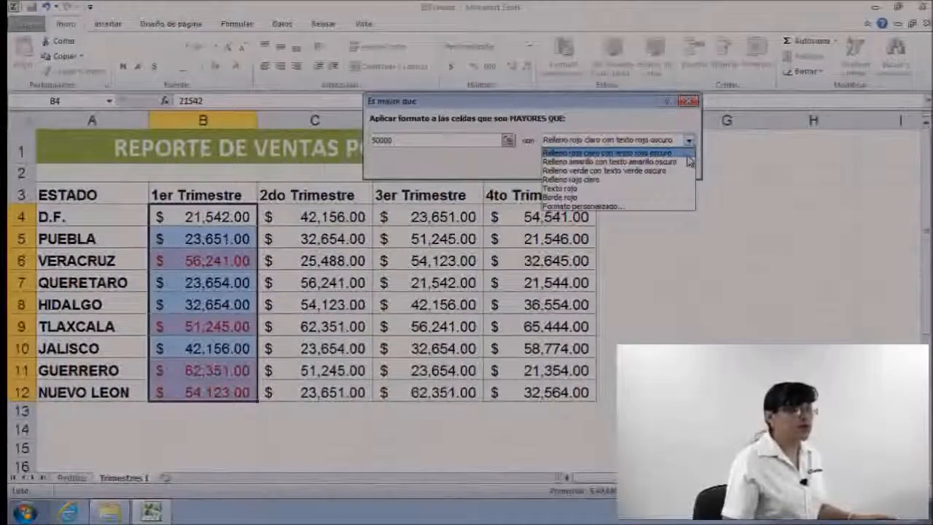
left_click(595, 171)
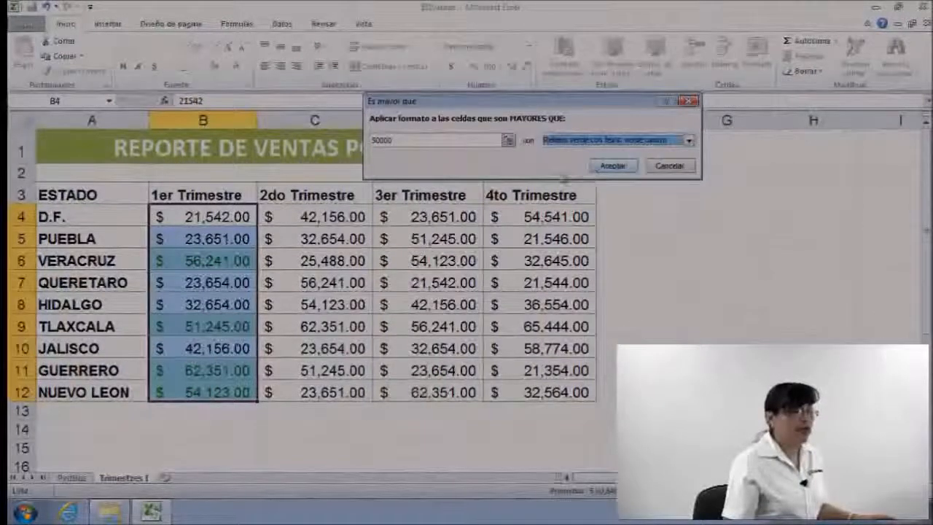
left_click(616, 167)
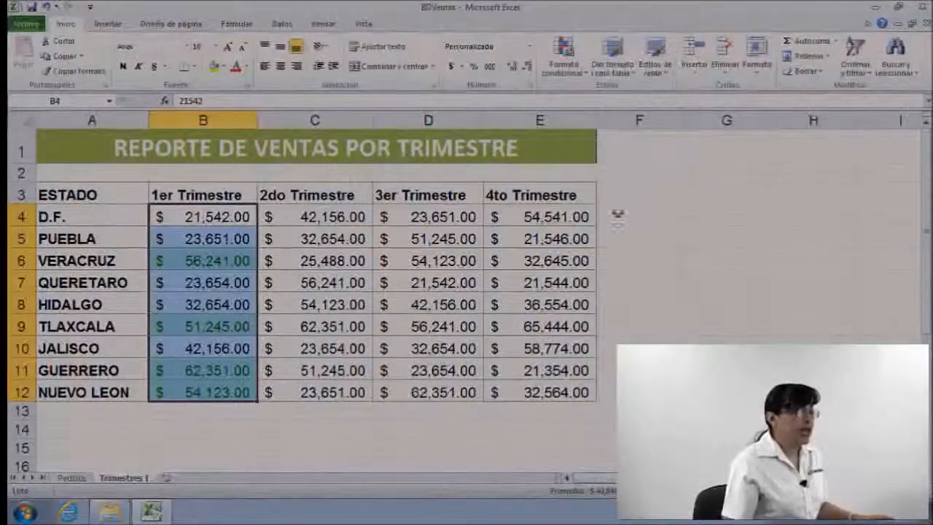
left_click(639, 194)
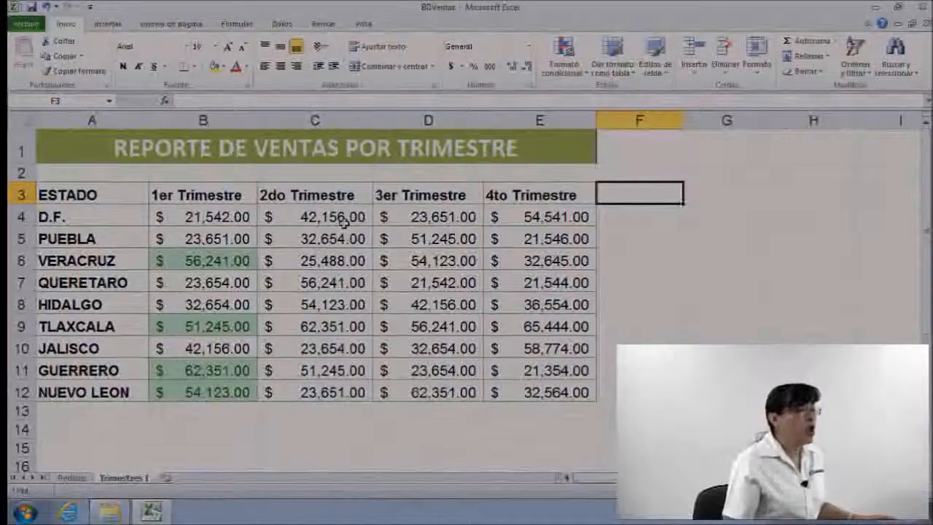
Apply solid blue data bars to the 2do Trimestre sales in C4:C12.
left_click_drag(344, 219, 354, 387)
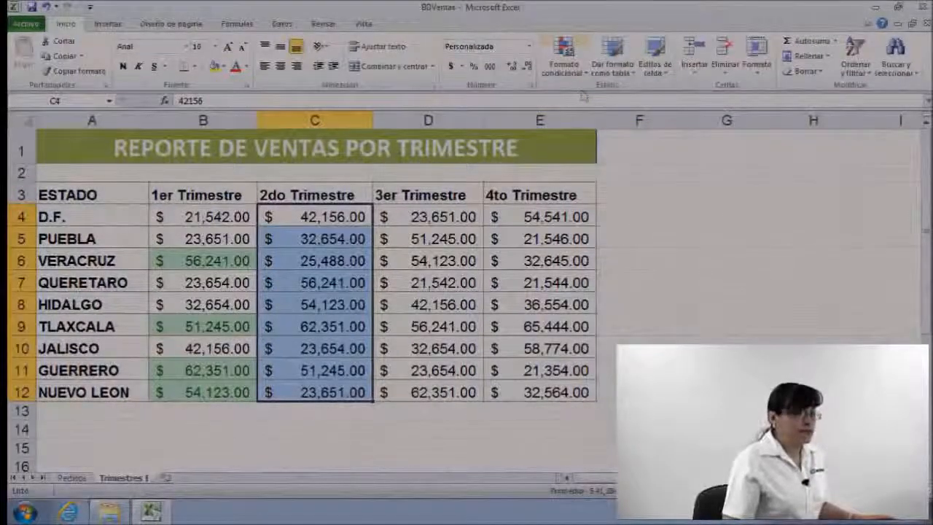
left_click(567, 64)
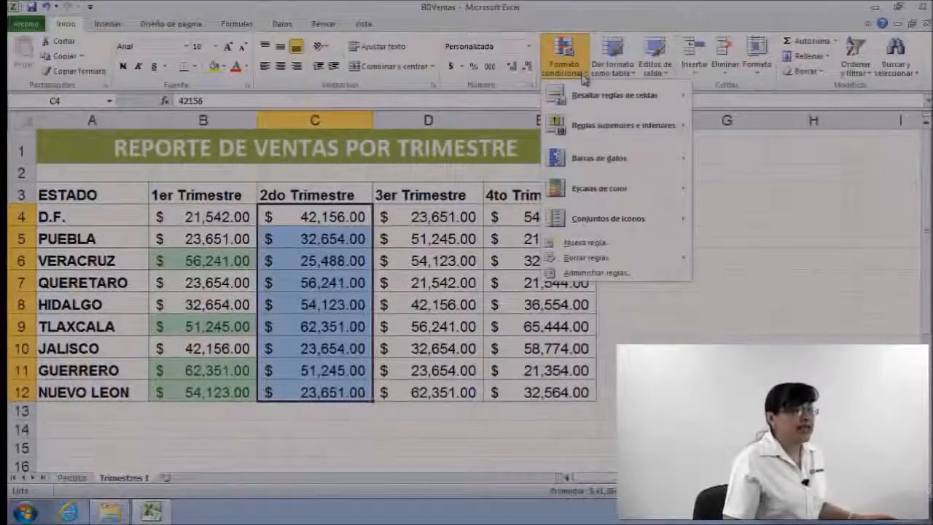
mouse_move(580, 137)
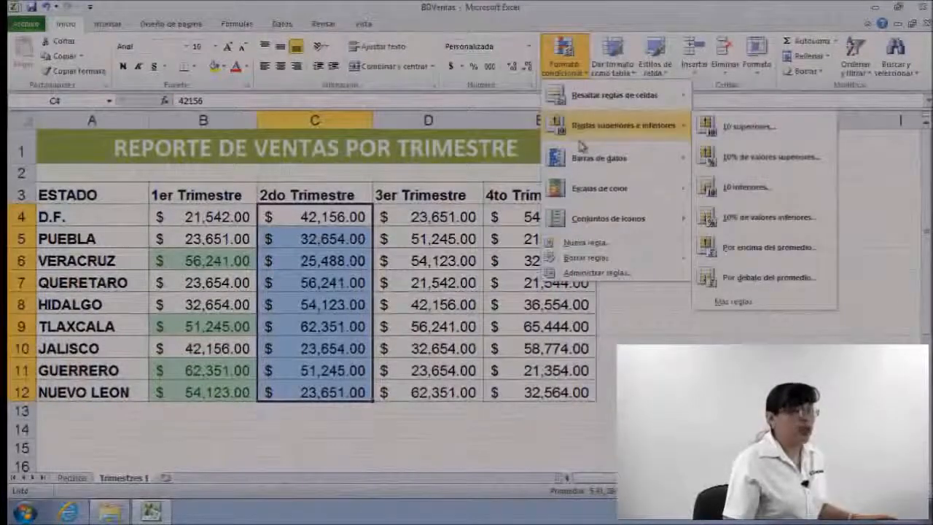
mouse_move(574, 162)
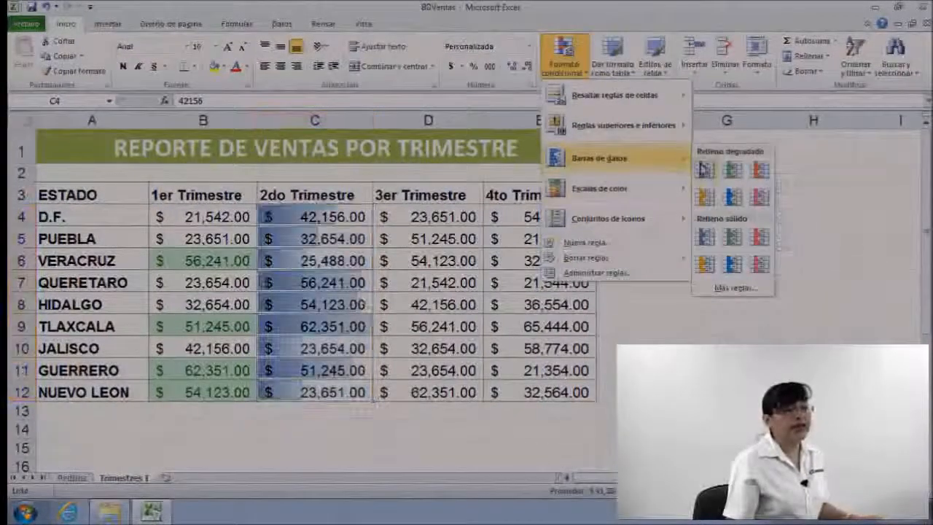
left_click(707, 239)
left_click(628, 196)
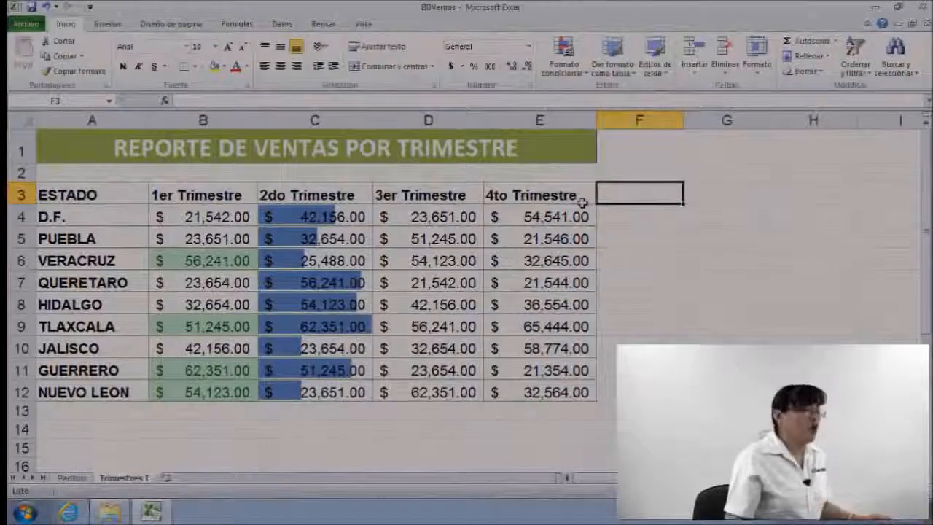
Apply the coloured three-arrow icon set to the 3er Trimestre sales in D4:D12.
left_click_drag(444, 214, 423, 391)
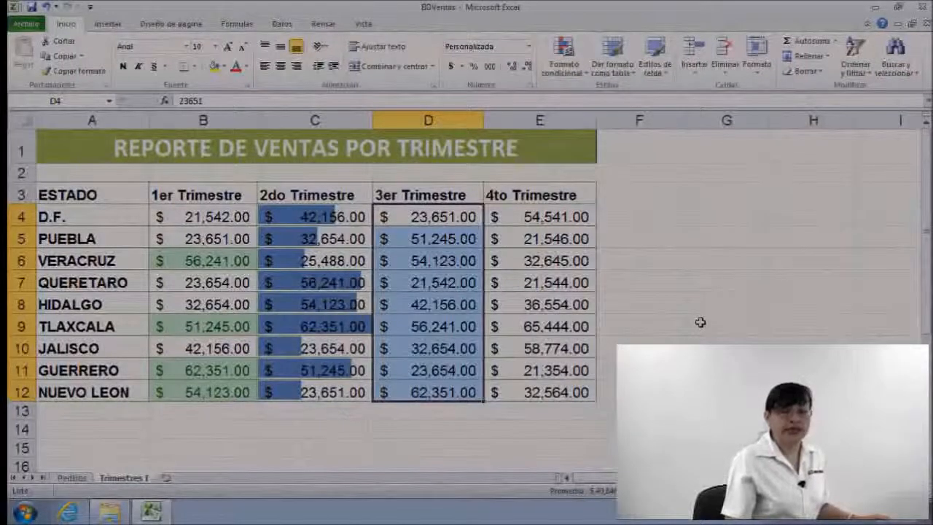
left_click(581, 70)
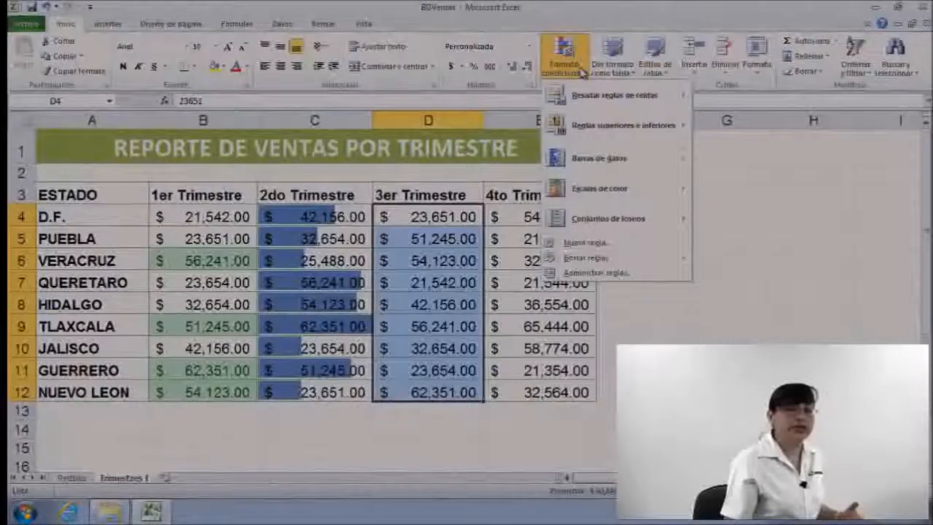
mouse_move(597, 222)
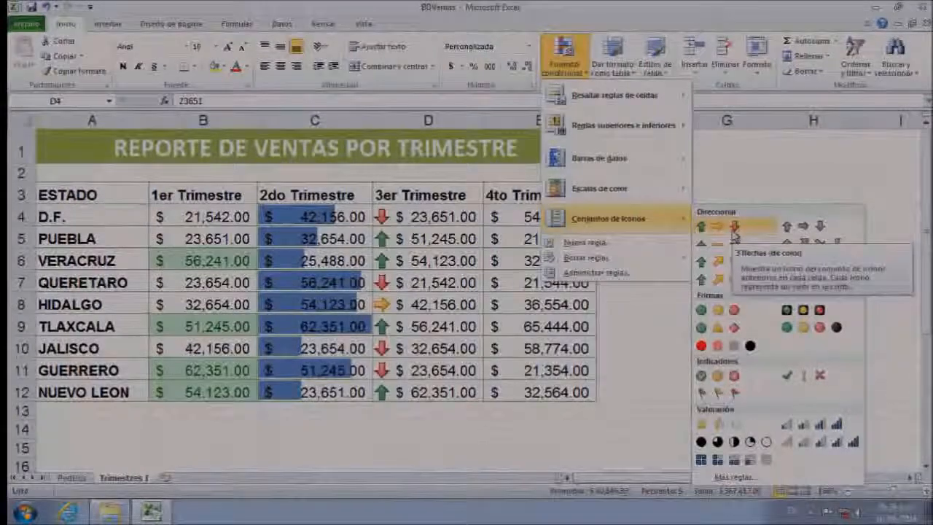
left_click(735, 228)
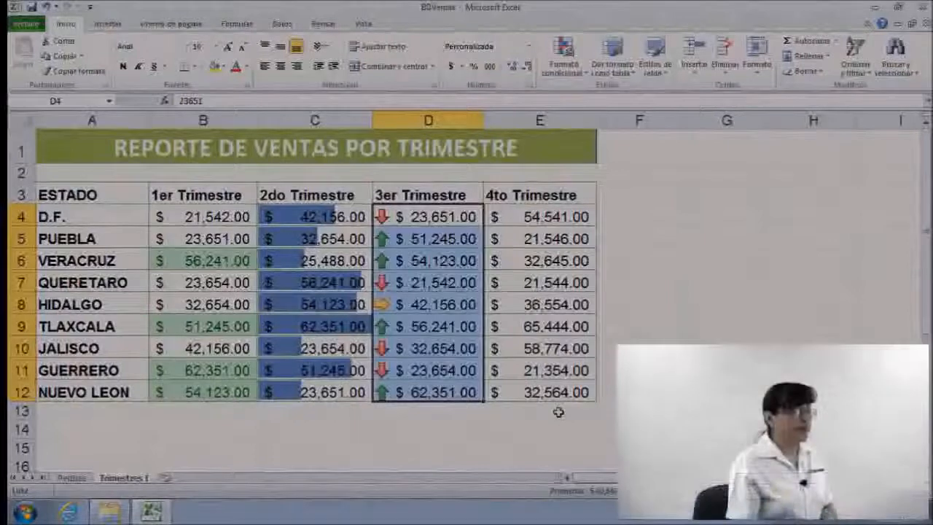
left_click(627, 216)
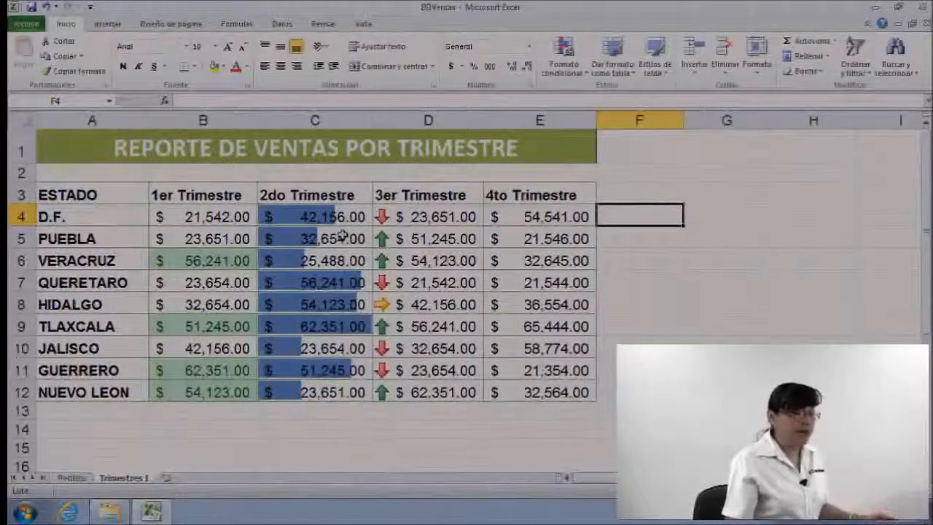
Add the three-signs shape icon set to the 2do Trimestre sales in C4:C12.
left_click_drag(345, 224, 358, 393)
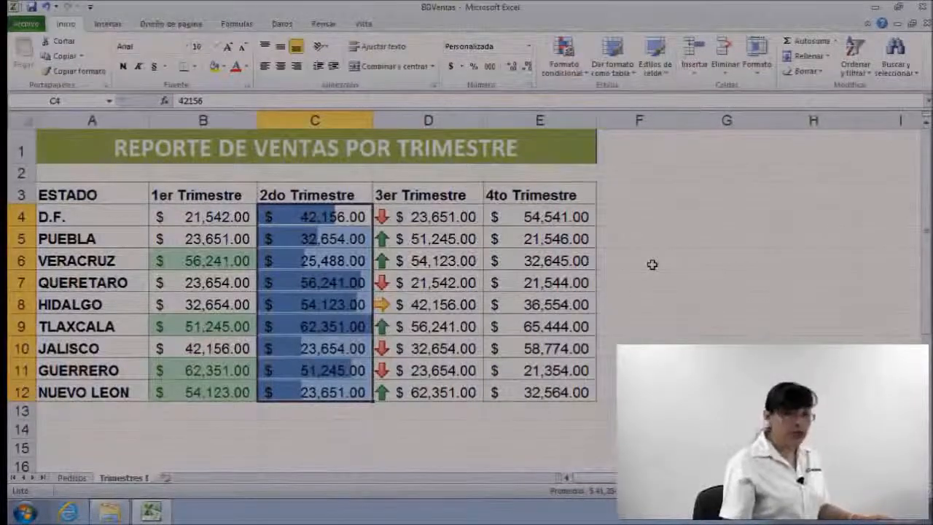
left_click(581, 68)
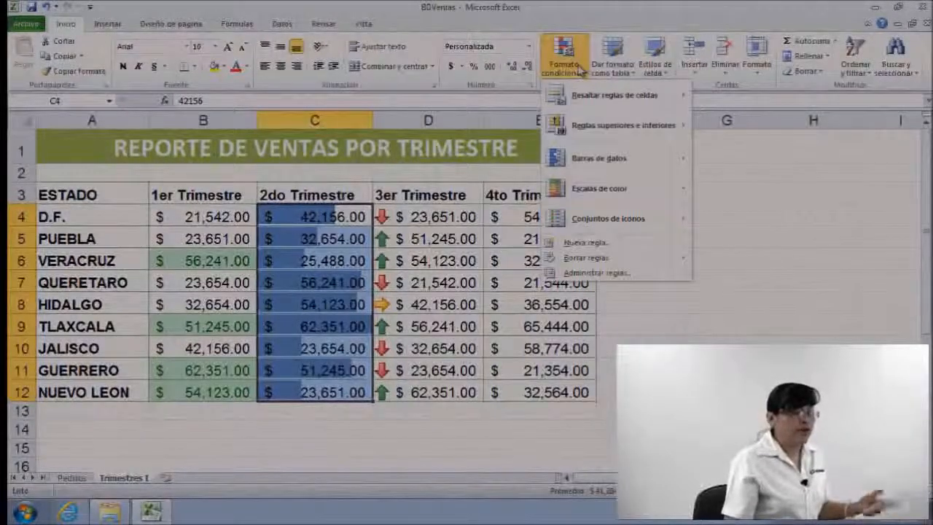
mouse_move(610, 188)
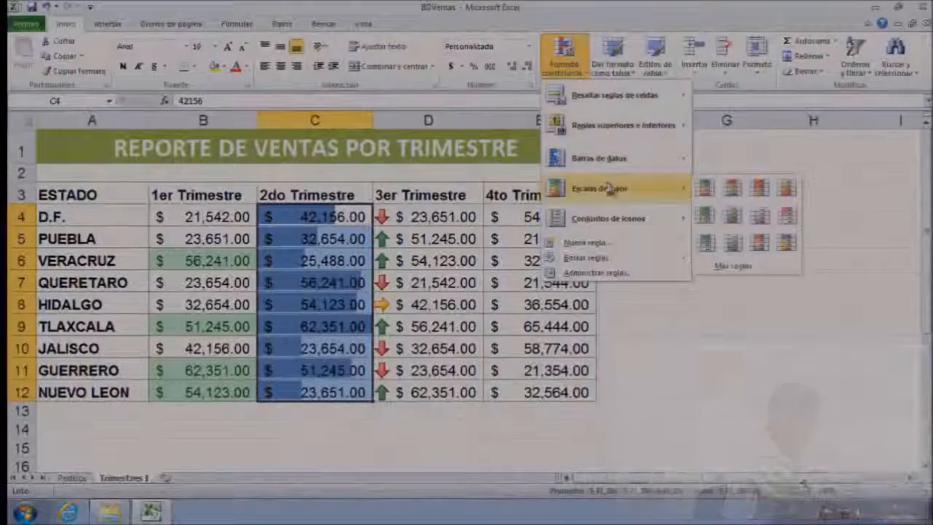
mouse_move(609, 225)
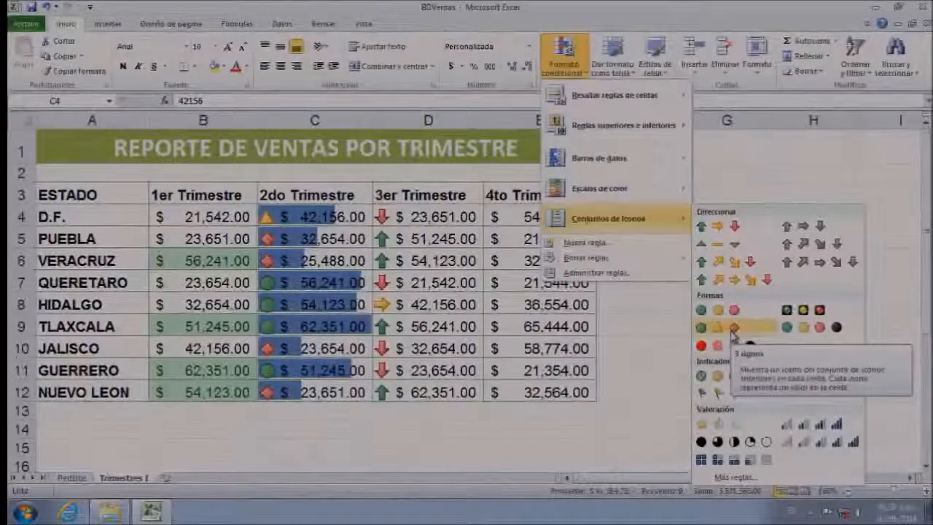
left_click(732, 329)
left_click(653, 411)
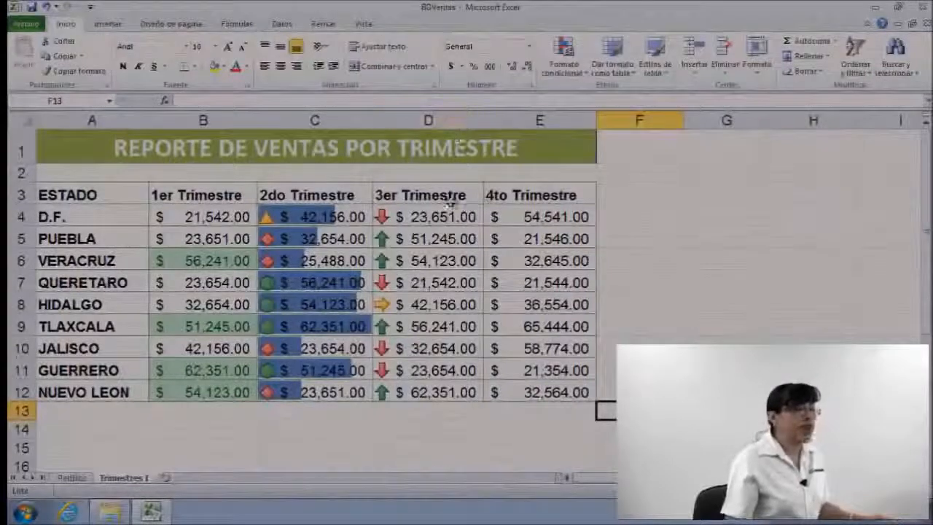
Edit the icon set rule on D4:D12 so the green up arrow uses the Número type with values >= 55000.
left_click_drag(446, 217, 417, 393)
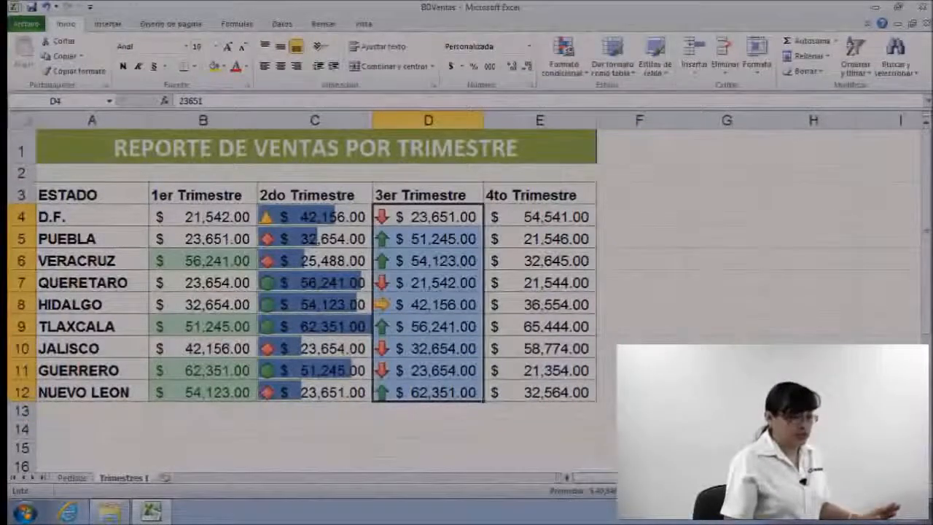
left_click(583, 76)
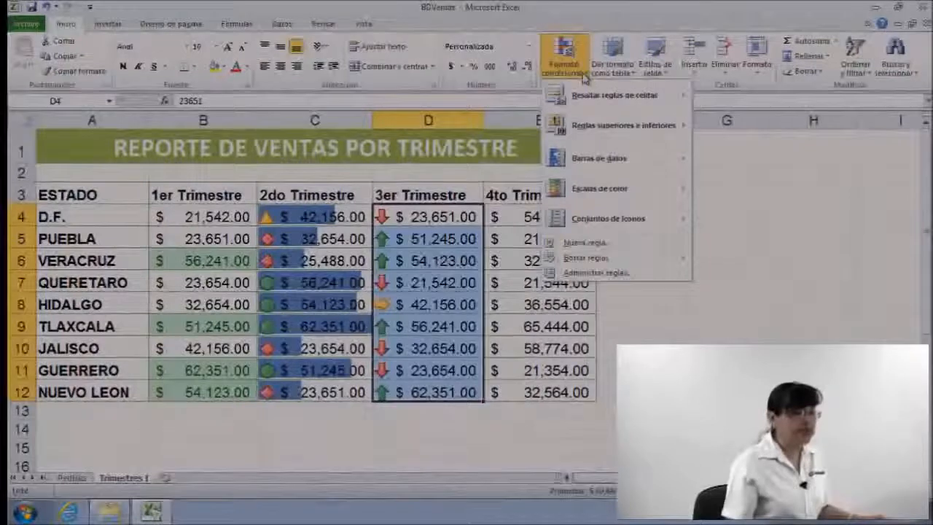
left_click(595, 277)
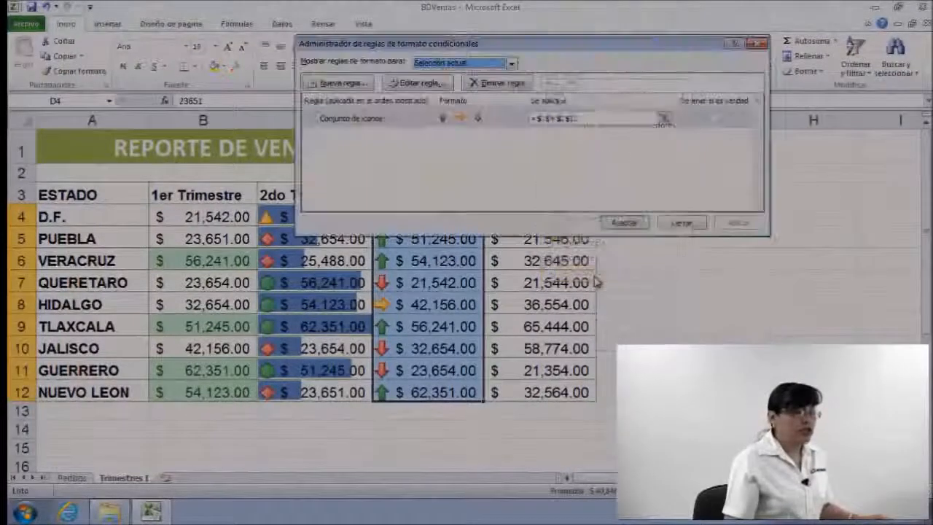
left_click_drag(575, 44, 622, 28)
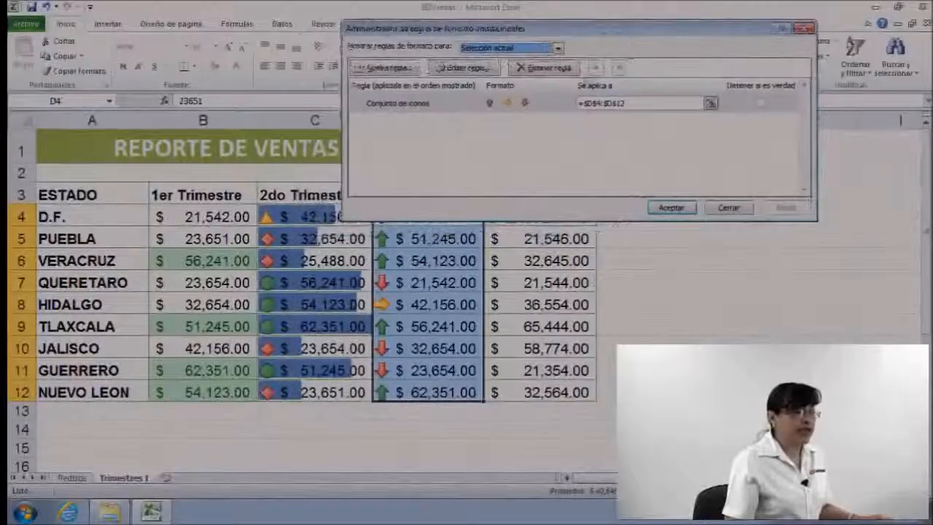
left_click(554, 106)
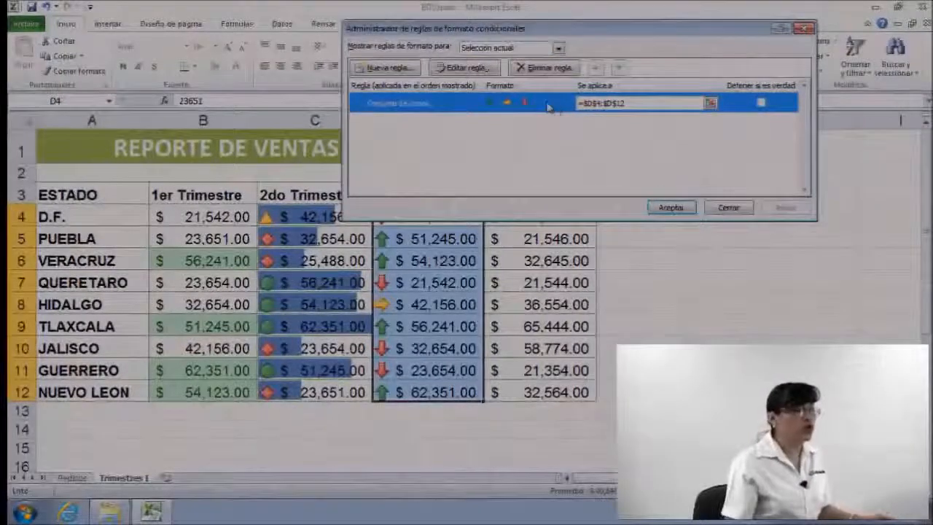
left_click(468, 68)
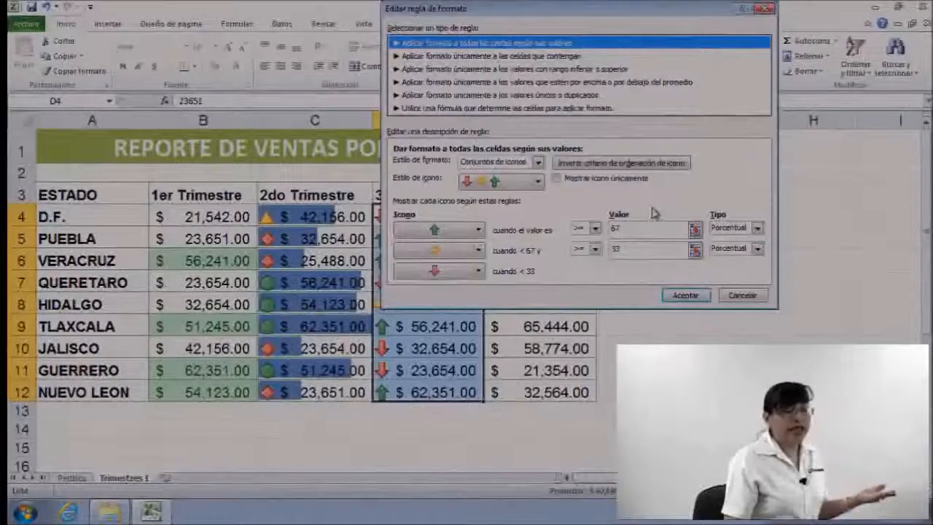
left_click(757, 228)
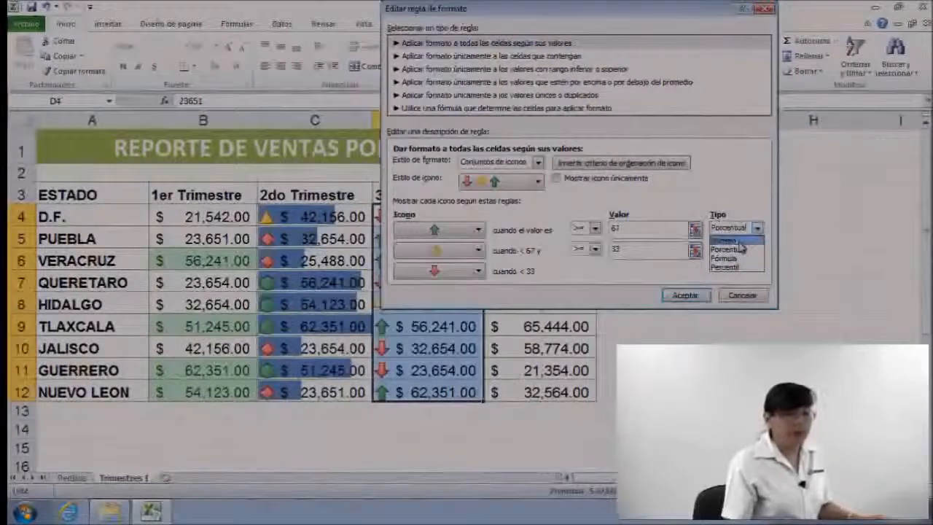
left_click(736, 241)
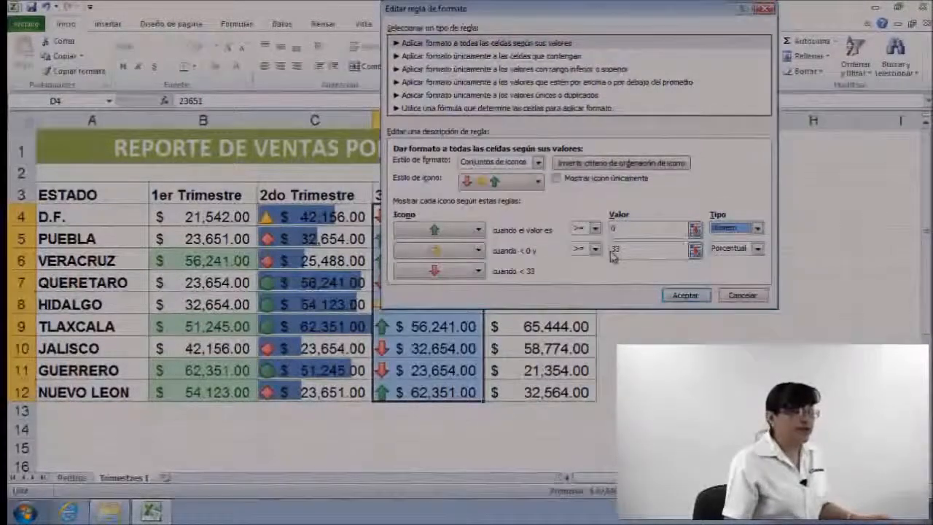
left_click_drag(530, 9, 635, 11)
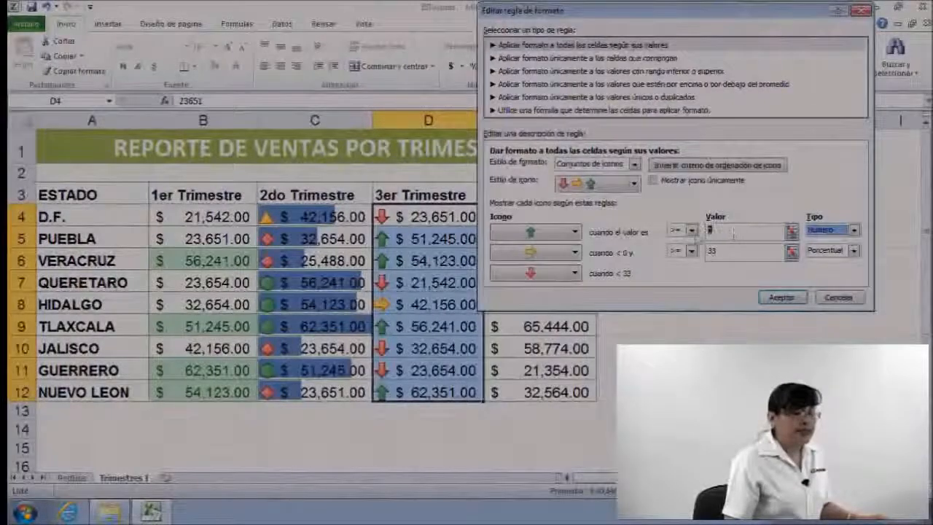
left_click_drag(740, 230, 697, 232)
type("000")
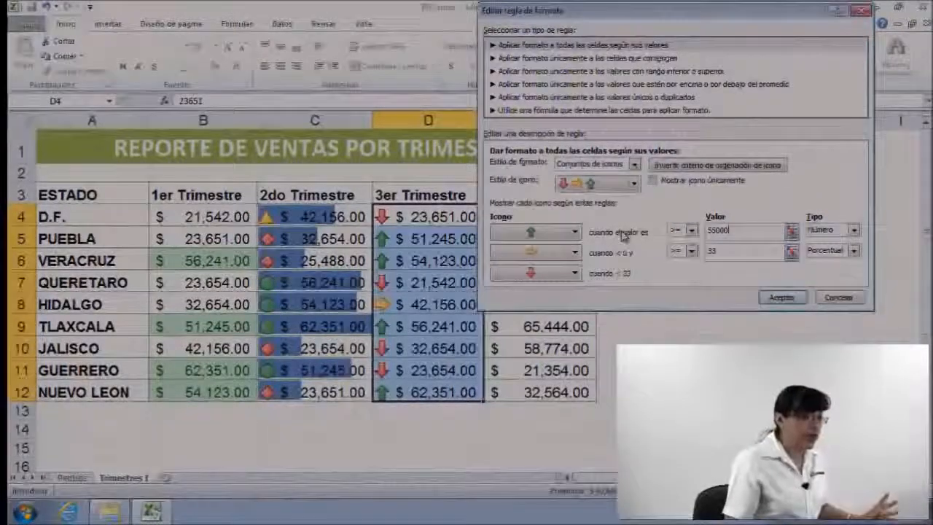
Set the yellow arrow's threshold to the Número type with values >= 30000 and apply the edited rule to D4:D12.
left_click_drag(732, 250, 709, 250)
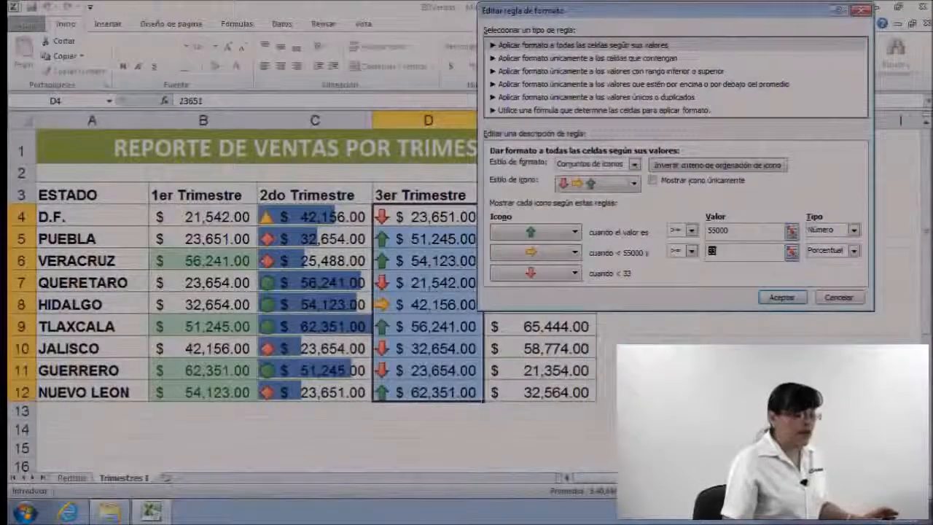
type("30000")
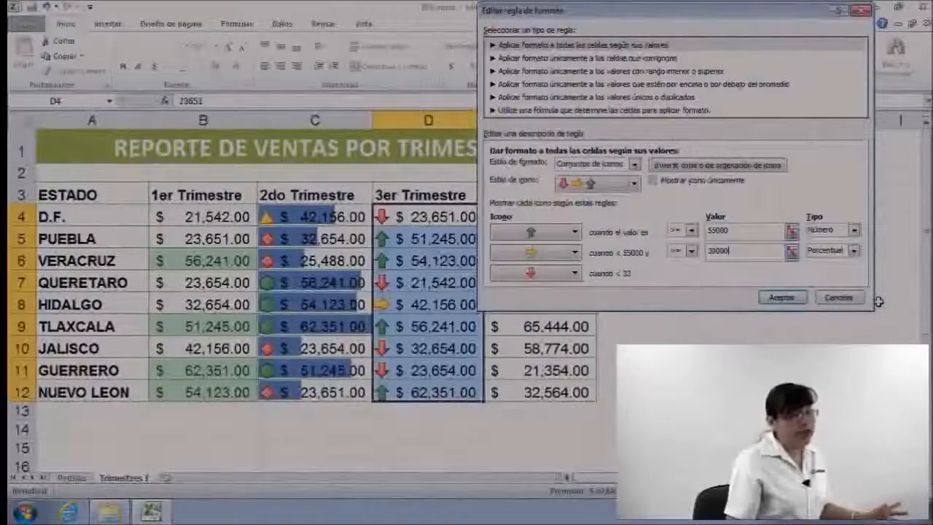
left_click(781, 299)
left_click(471, 289)
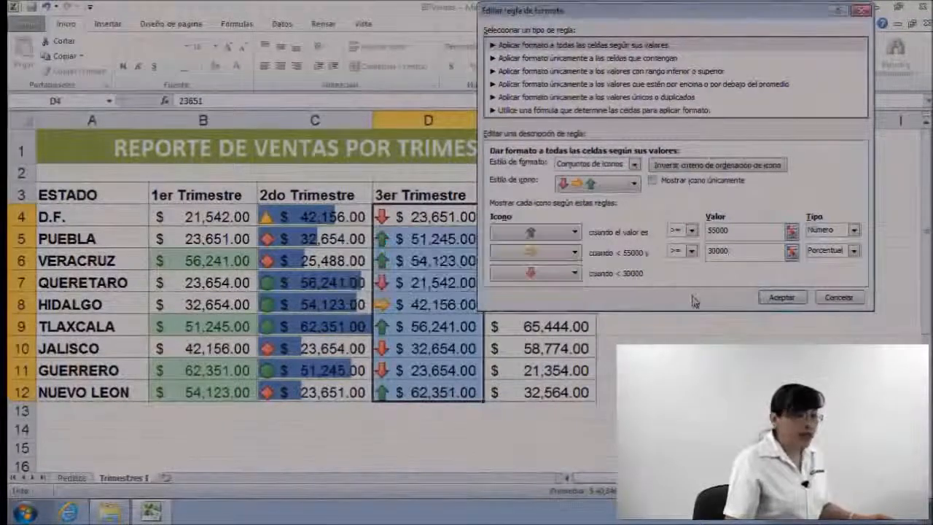
left_click(853, 250)
left_click(820, 262)
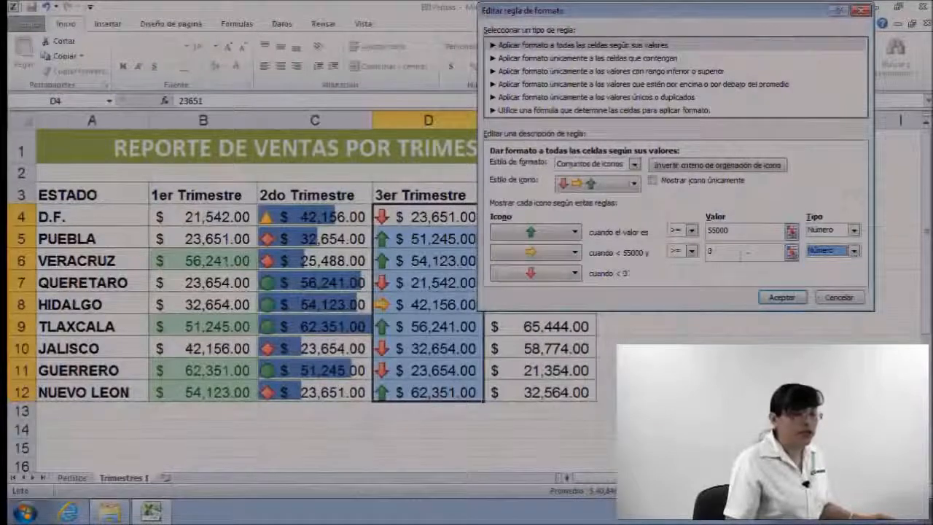
type("50000")
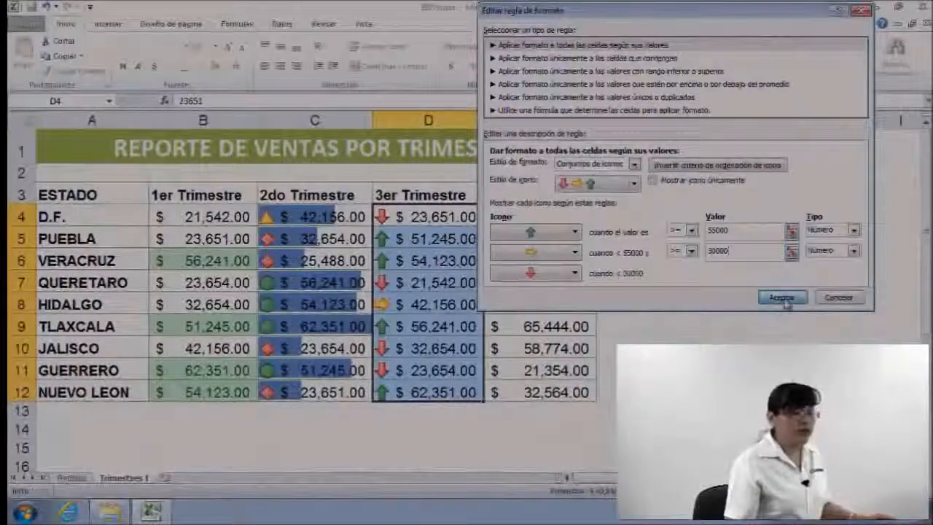
left_click(781, 297)
left_click(672, 208)
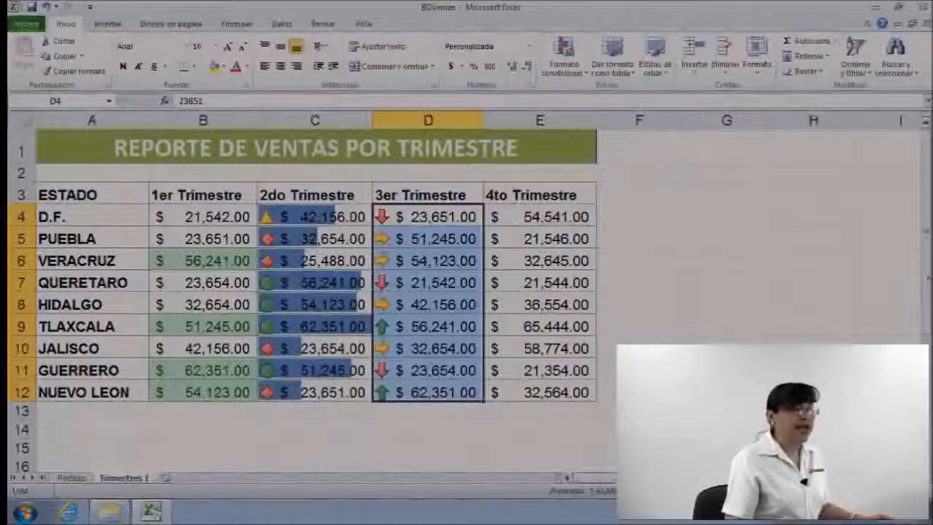
Apply the blue-white-red colour scale to the quarterly sales of the second table in B21:E29.
left_click_drag(927, 231, 927, 240)
scroll(211, 263, "down", 1)
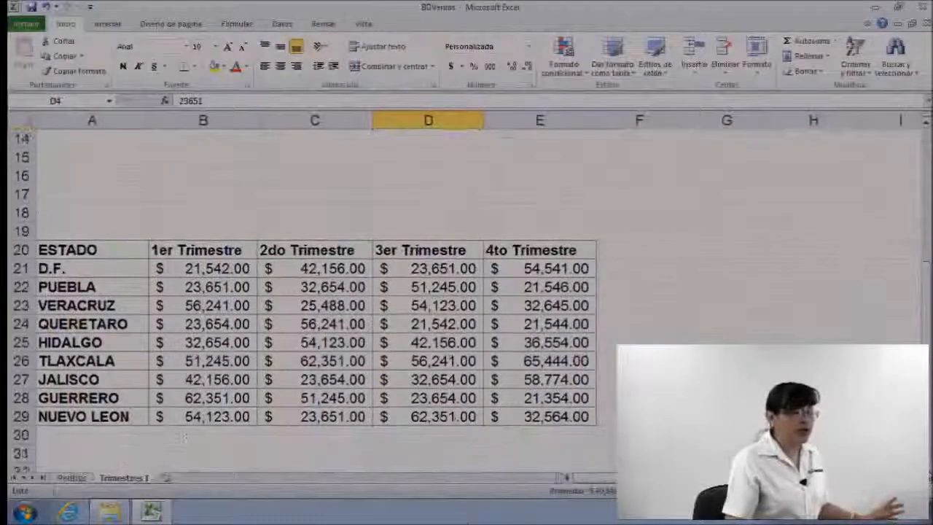
left_click_drag(214, 254, 555, 394)
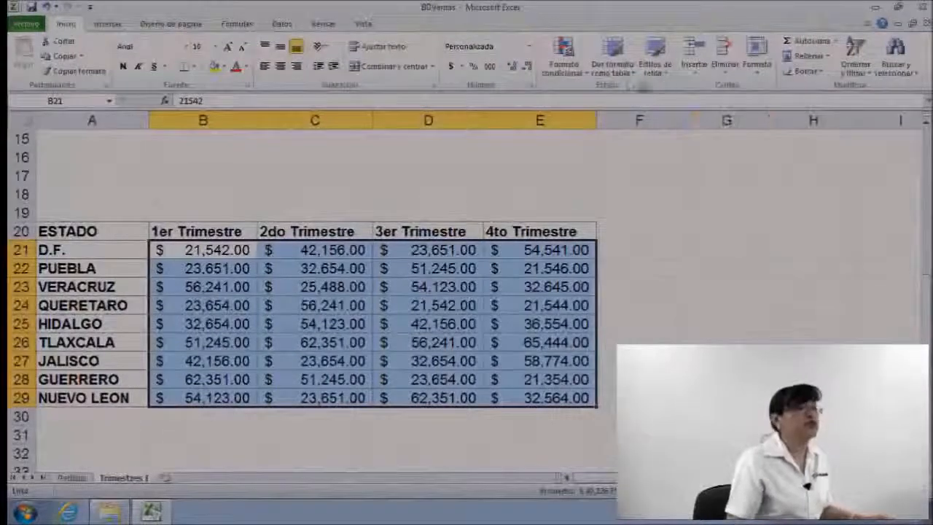
left_click(564, 67)
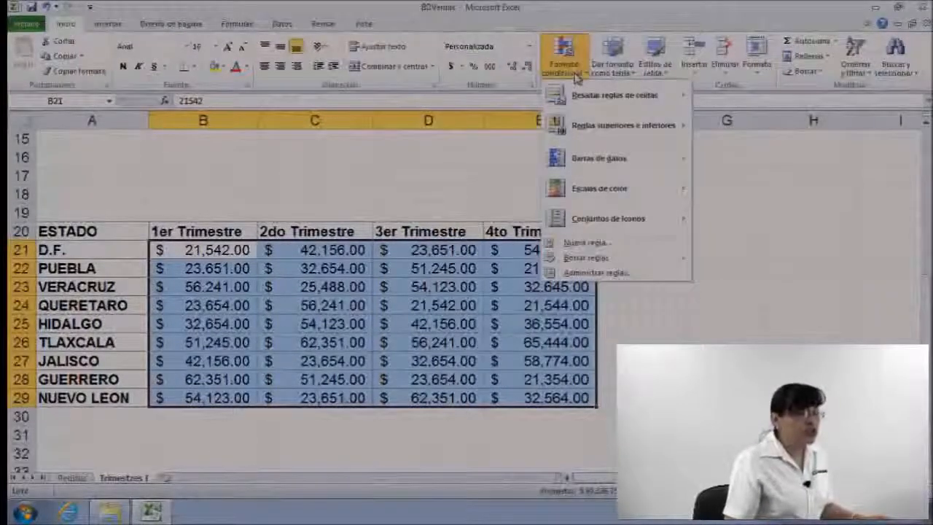
mouse_move(594, 191)
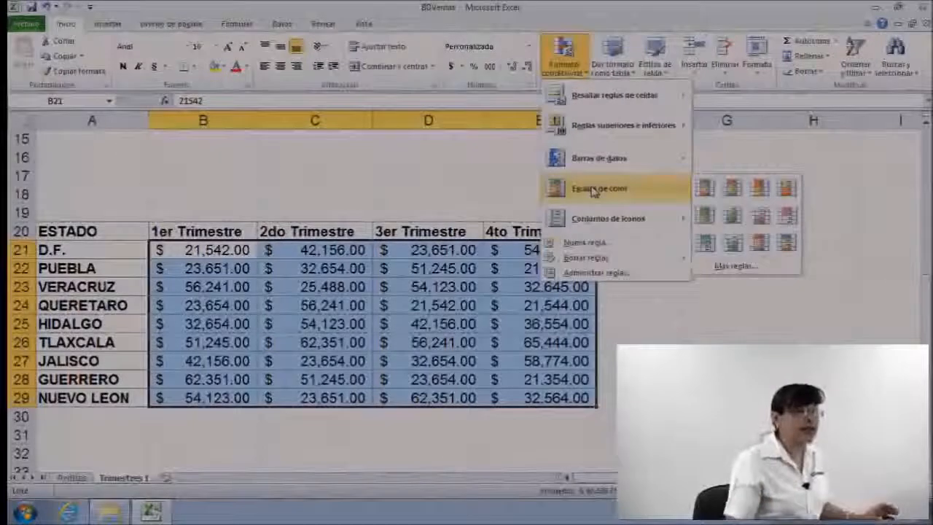
left_click(705, 220)
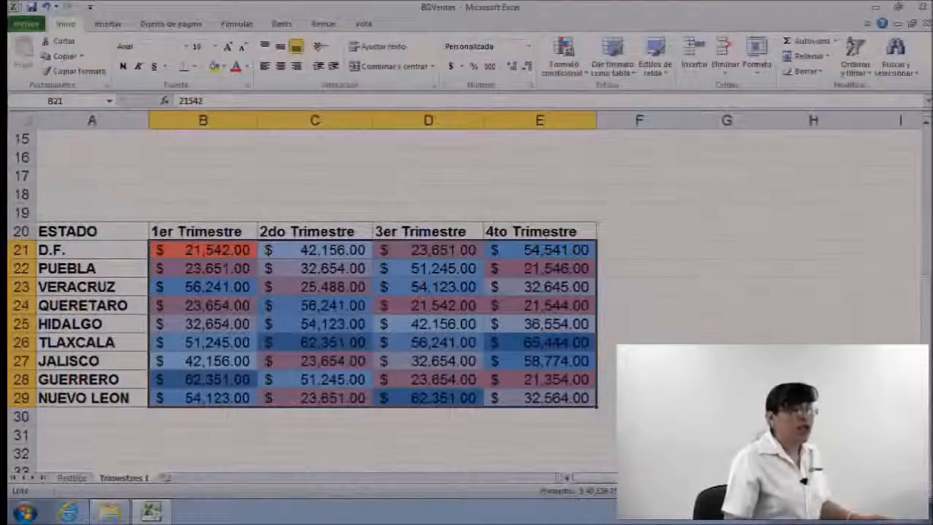
left_click(606, 416)
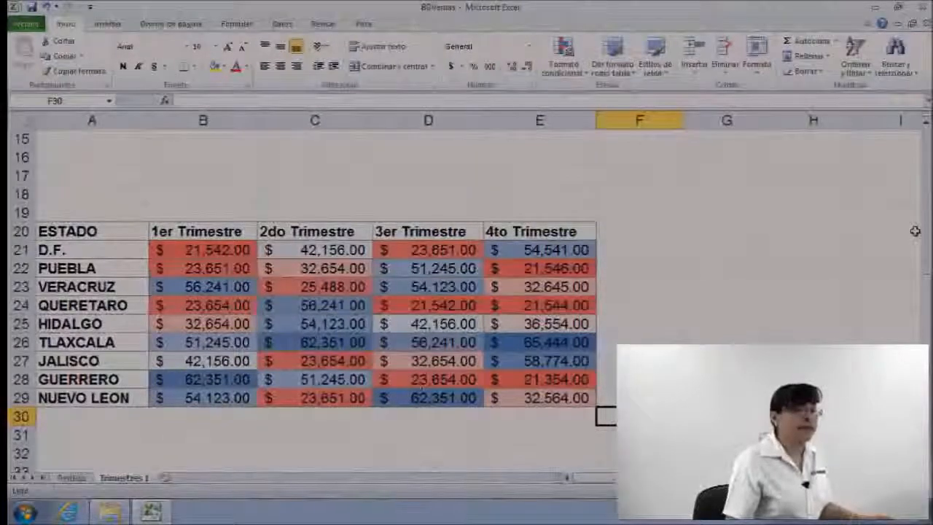
Clear the conditional formatting rules from the entire Trimestres sheet.
left_click_drag(927, 299, 929, 154)
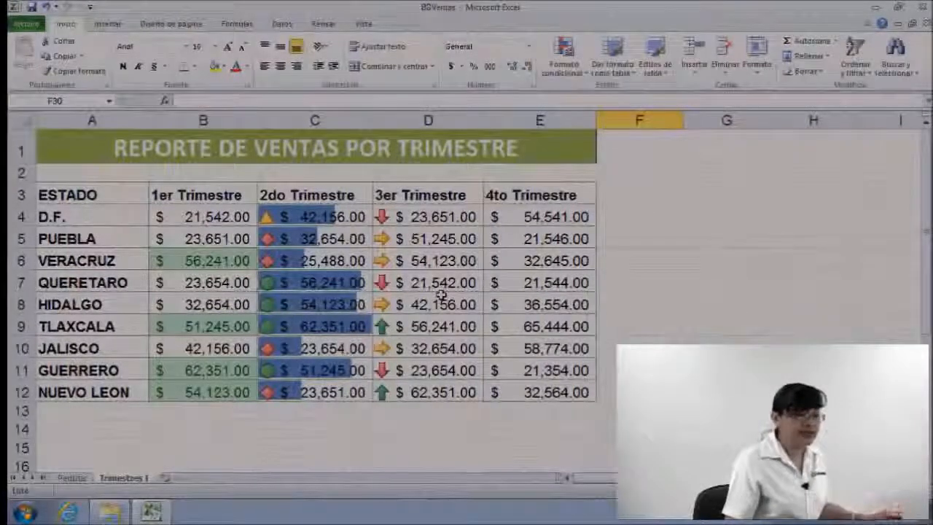
left_click(582, 72)
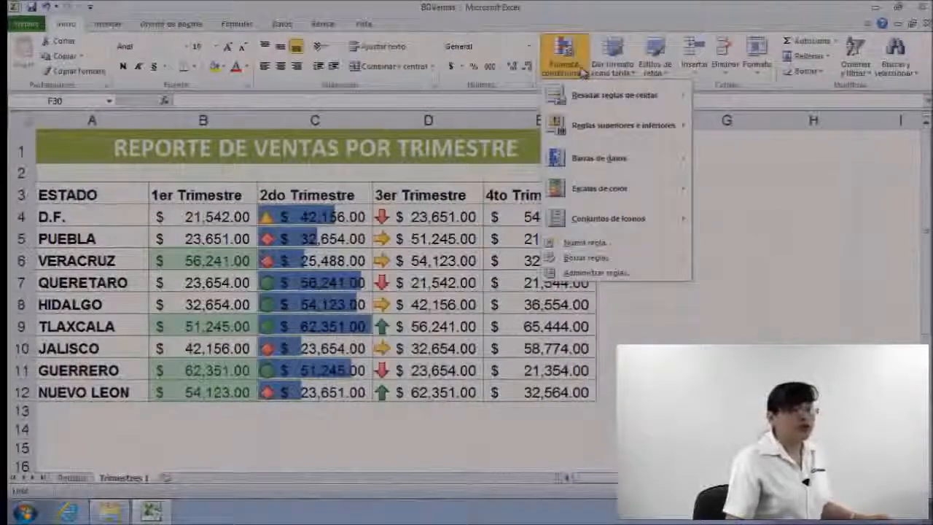
mouse_move(607, 261)
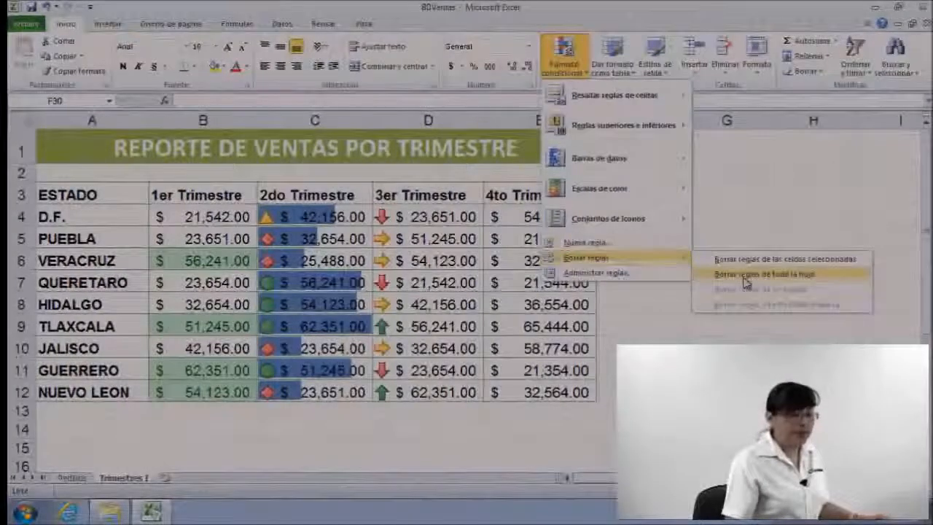
left_click(745, 277)
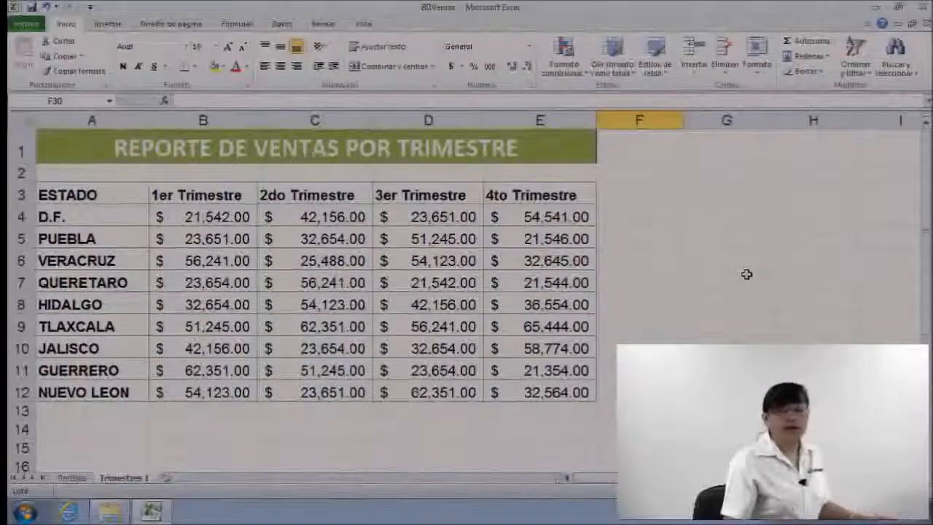